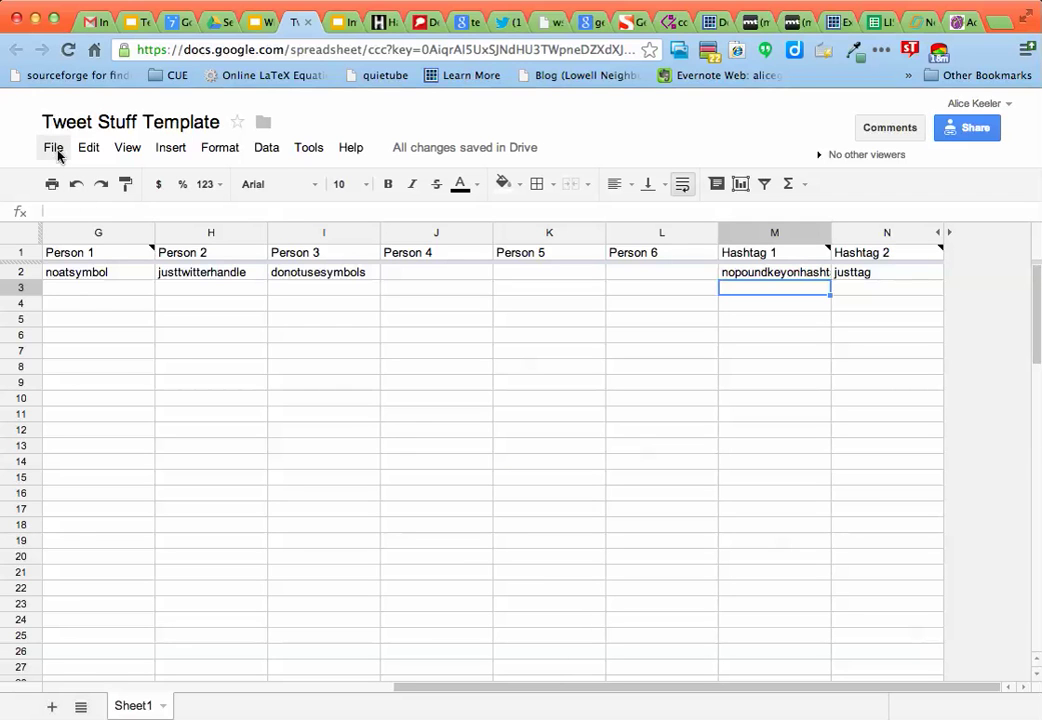
- Make a copy of the Tweet Stuff Template spreadsheet and open it
{"action": "left_click", "coordinate": [56, 150]}
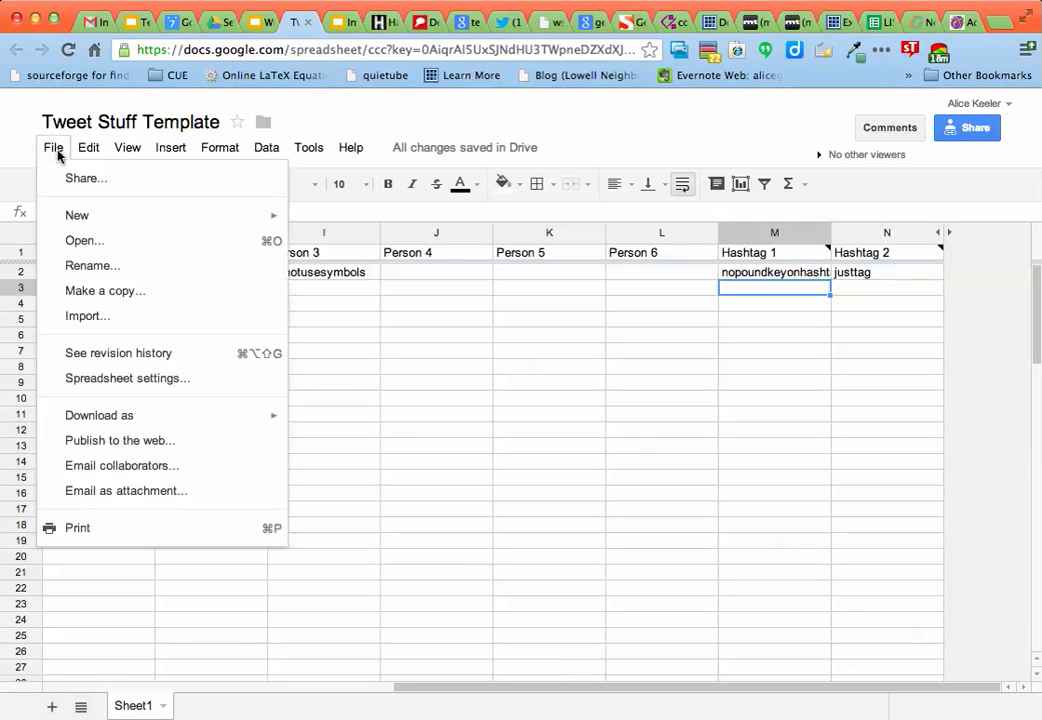
{"action": "left_click", "coordinate": [96, 292]}
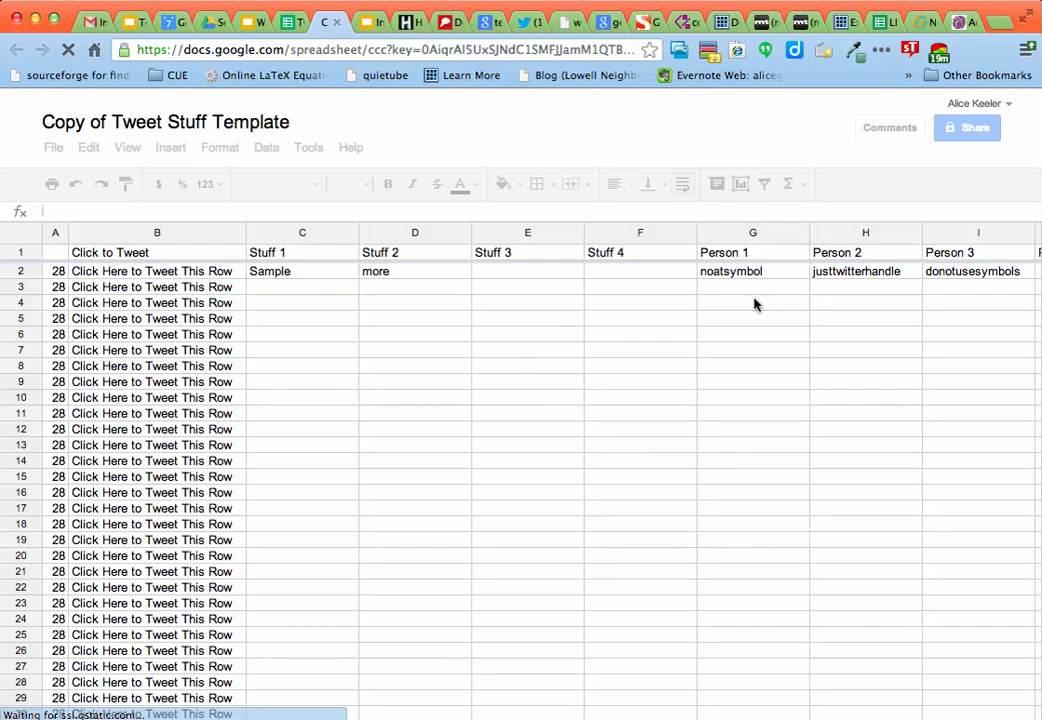
{"action": "left_click", "coordinate": [728, 253]}
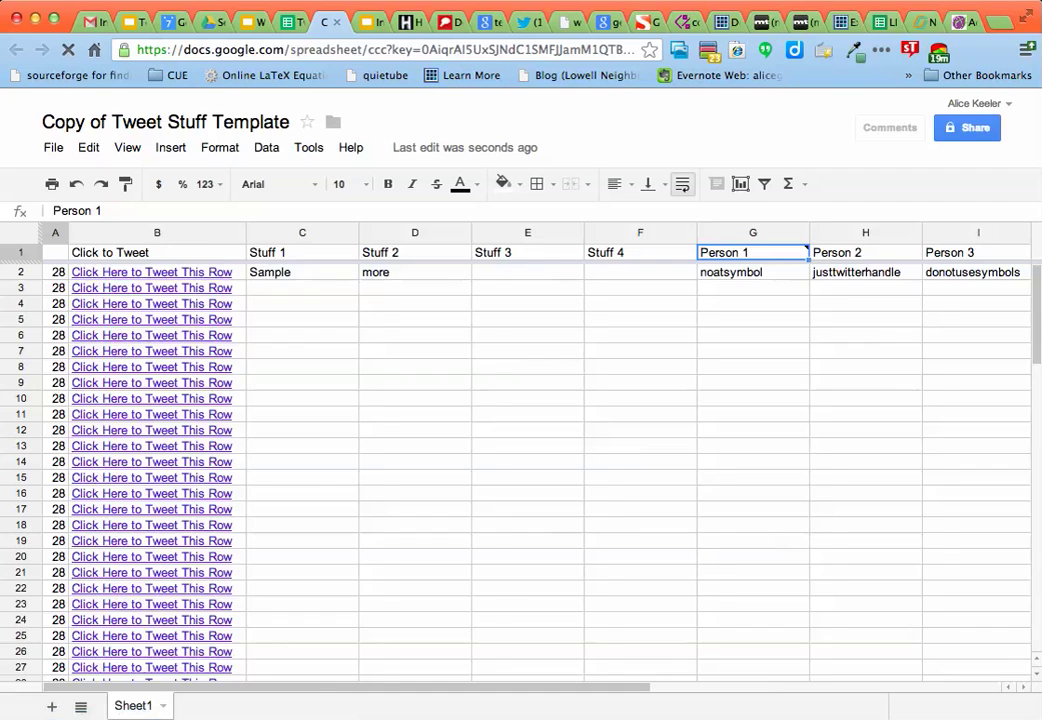
{"action": "key", "text": "Right"}
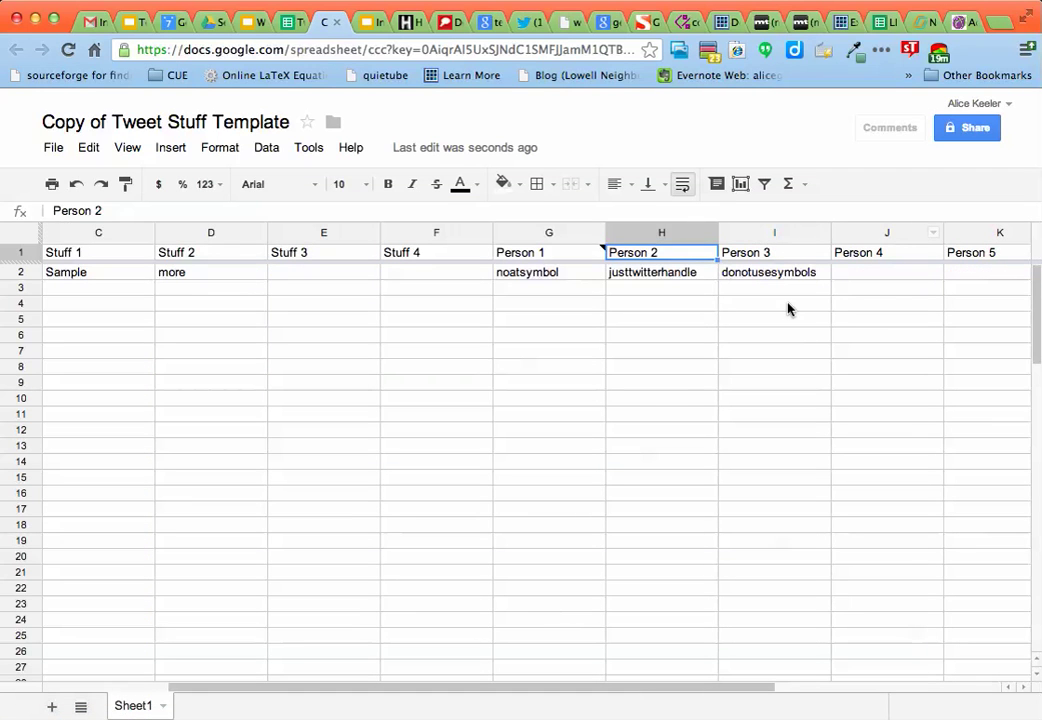
{"action": "left_click", "coordinate": [788, 307]}
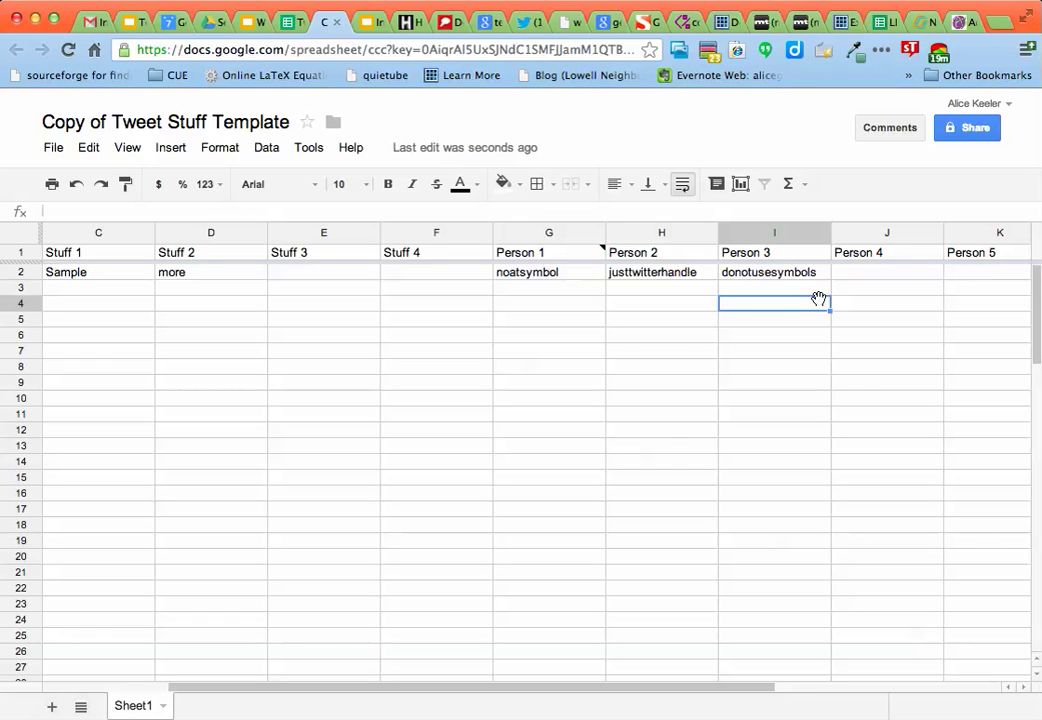
{"action": "left_click", "coordinate": [578, 290]}
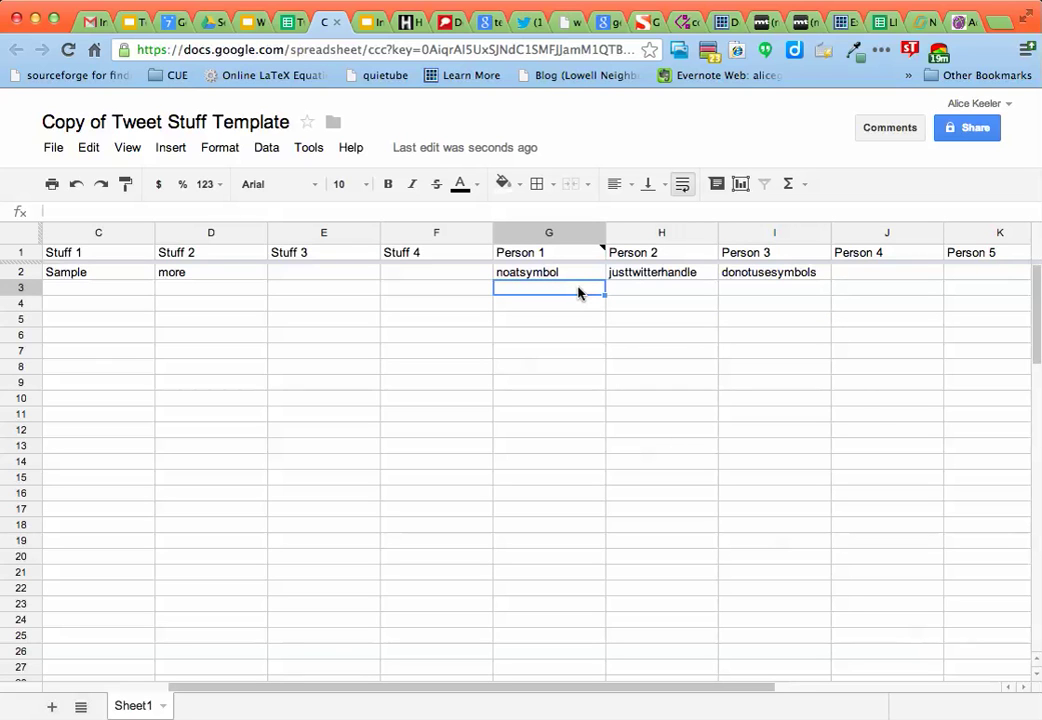
{"action": "type", "text": "jcorippo"}
{"action": "key", "text": "Tab"}
{"action": "type", "text": "willkimbley"}
{"action": "key", "text": "Tab"}
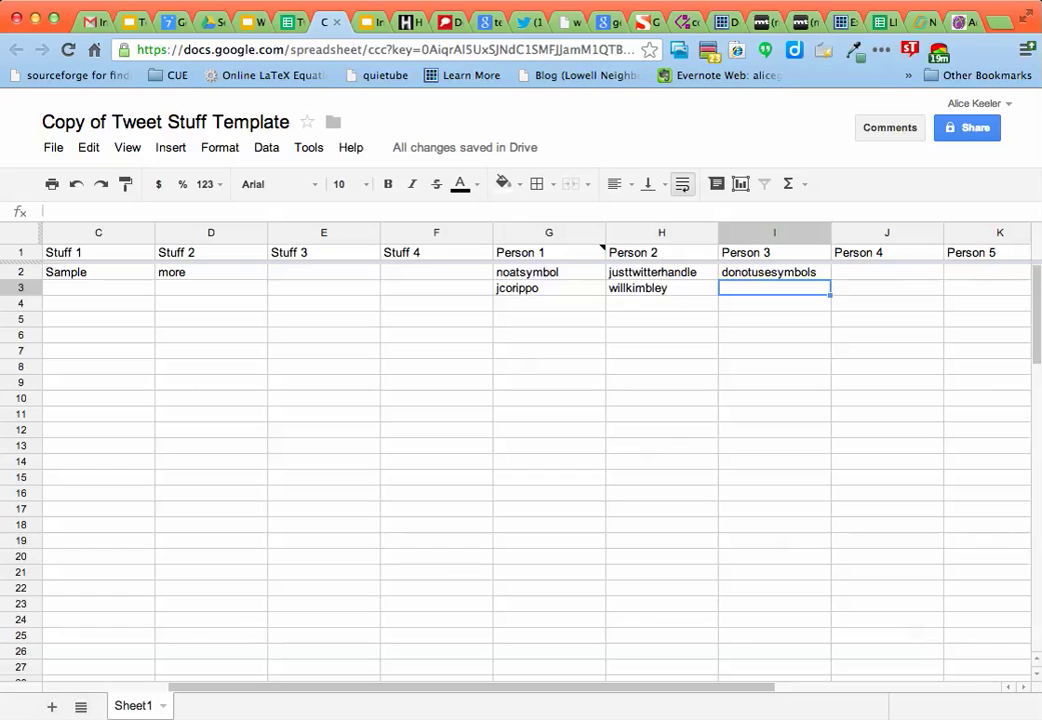
{"action": "type", "text": "bartonkeeler"}
{"action": "key", "text": "Tab"}
{"action": "type", "text": "jenrober"}
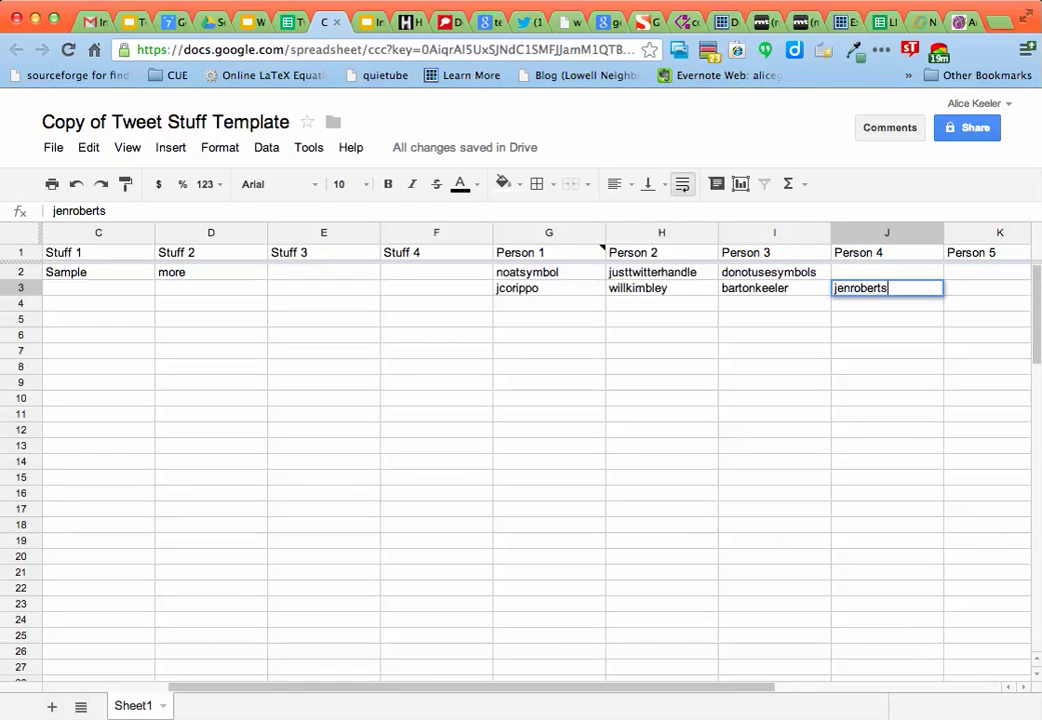
{"action": "type", "text": "1"}
{"action": "key", "text": "Return"}
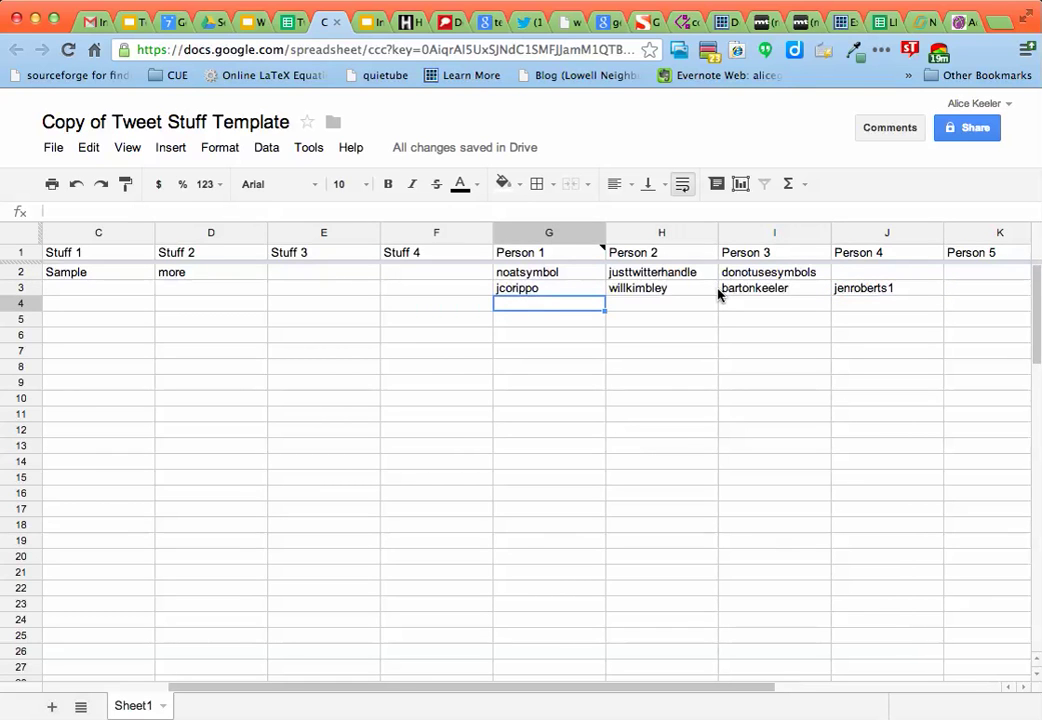
- Enter fresnospecialgroup under Hashtag 1 in row 3
{"action": "left_click", "coordinate": [925, 292]}
{"action": "key", "text": "Tab"}
{"action": "key", "text": "Tab"}
{"action": "key", "text": "Tab"}
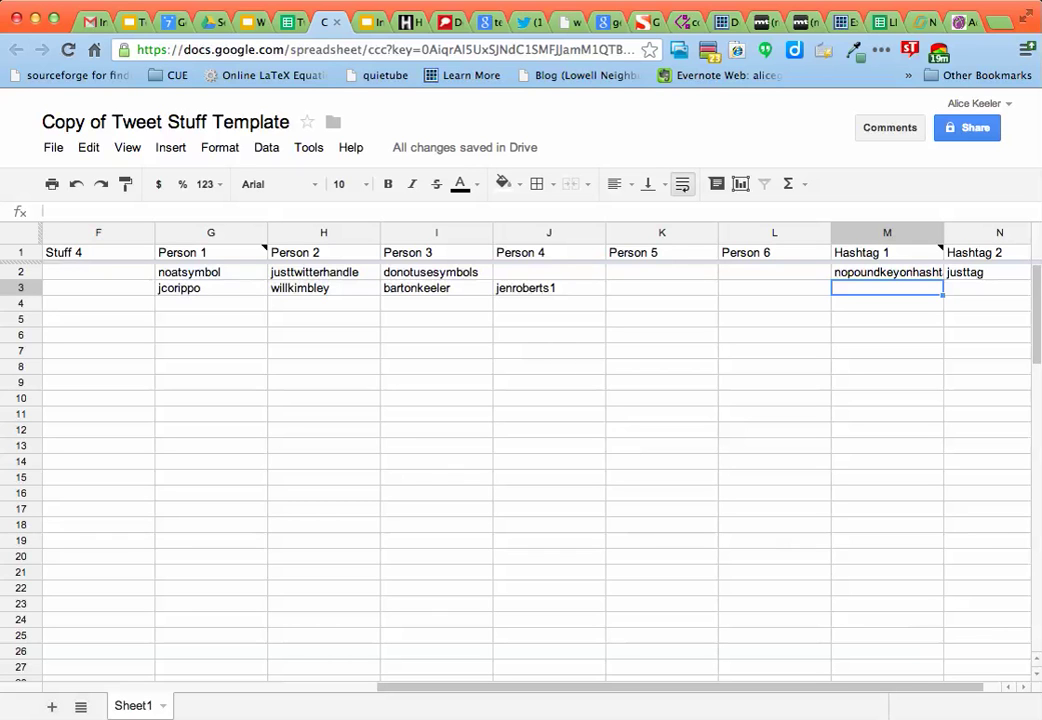
{"action": "type", "text": "fres"}
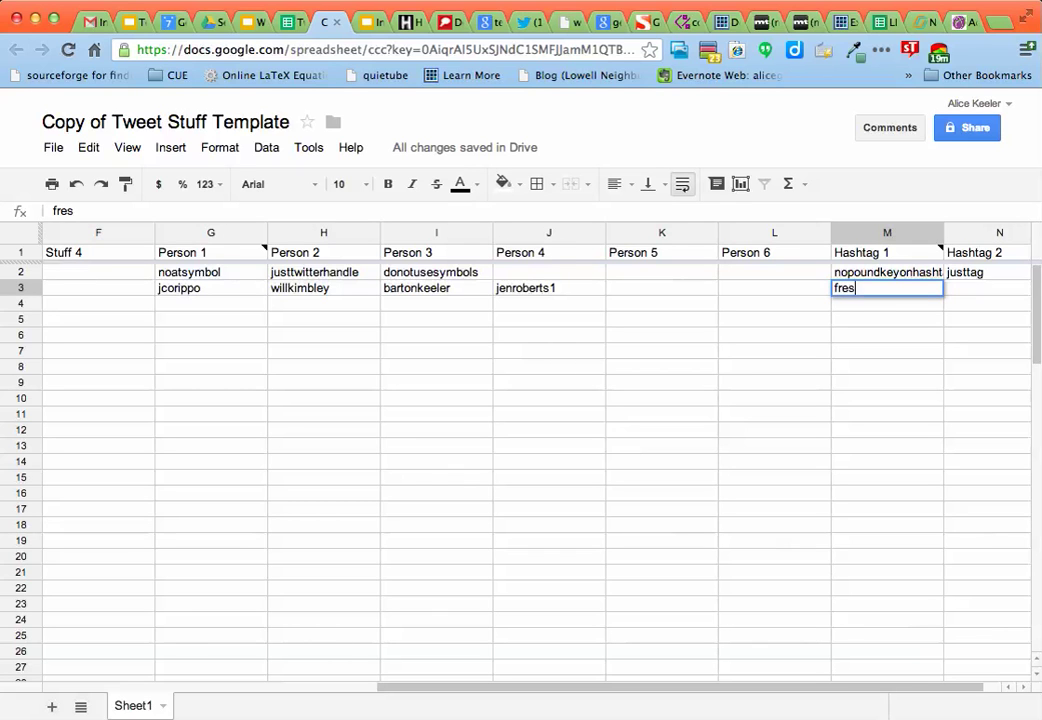
{"action": "type", "text": "nospecialgroup"}
{"action": "key", "text": "Return"}
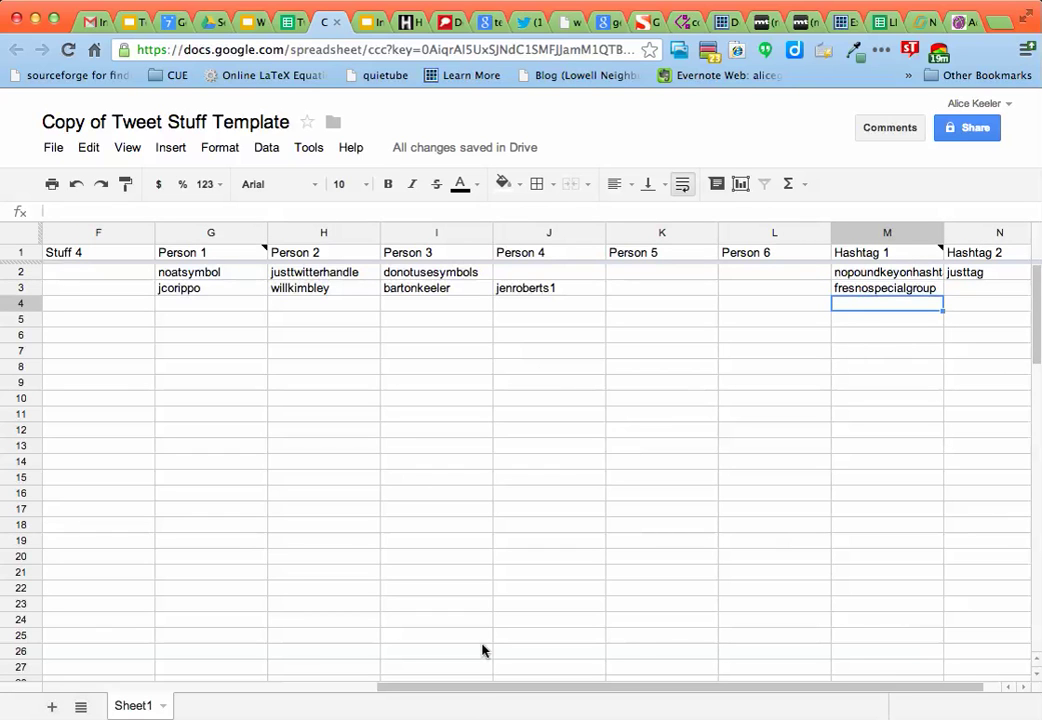
{"action": "left_click_drag", "start_coordinate": [458, 690], "coordinate": [198, 684]}
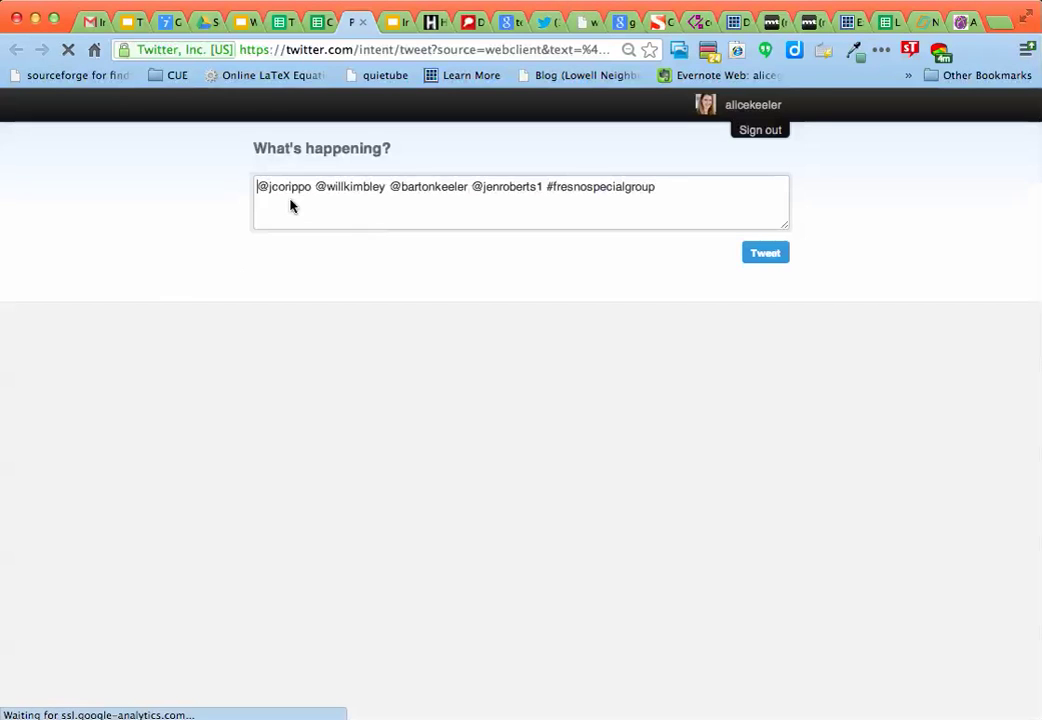
{"action": "left_click_drag", "start_coordinate": [258, 187], "coordinate": [648, 200]}
{"action": "left_click", "coordinate": [556, 188]}
{"action": "key", "text": "super+equal"}
{"action": "key", "text": "super+equal"}
{"action": "key", "text": "super+equal"}
{"action": "key", "text": "super+equal"}
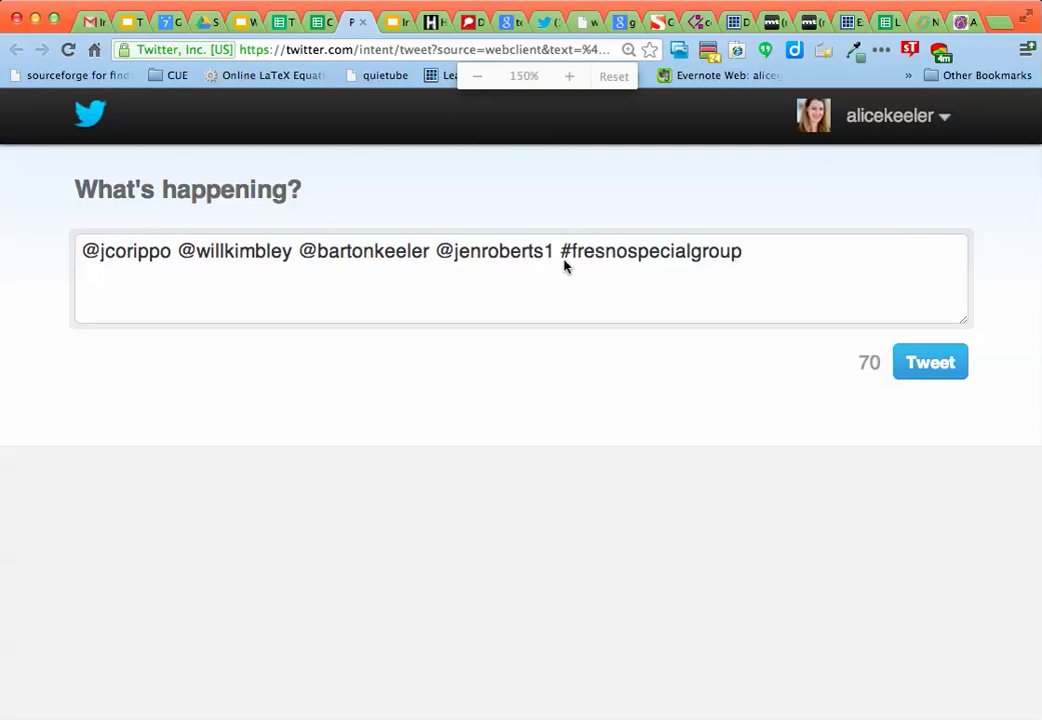
{"action": "double_click", "coordinate": [560, 251]}
{"action": "left_click_drag", "start_coordinate": [557, 251], "coordinate": [568, 251]}
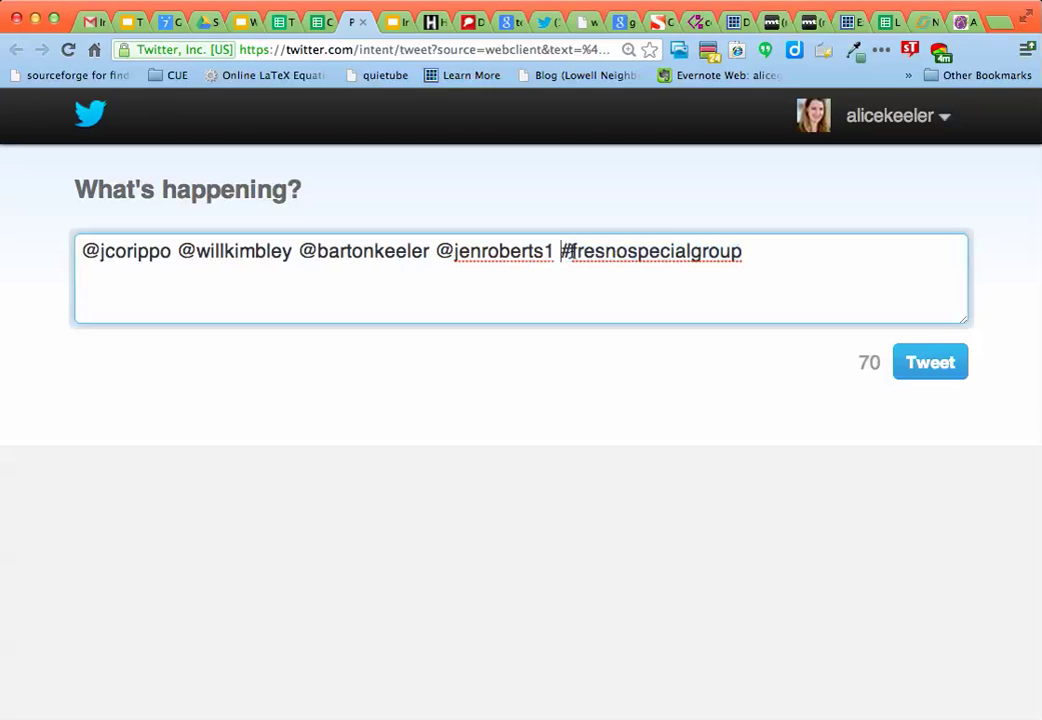
{"action": "double_click", "coordinate": [444, 251]}
{"action": "key", "text": "ctrl+w"}
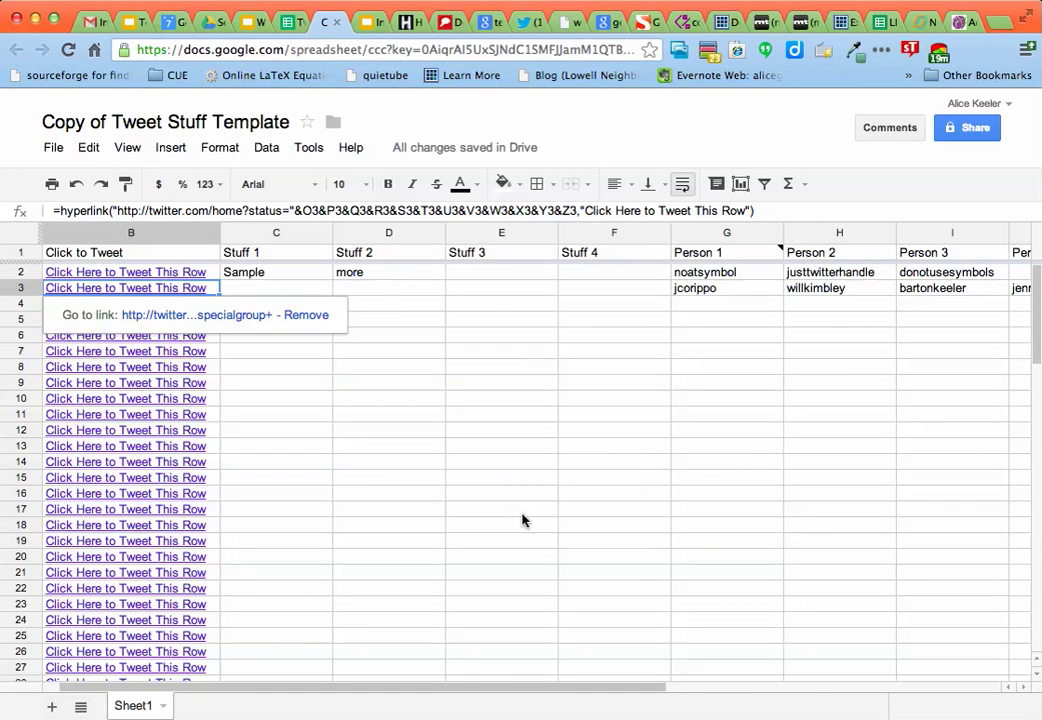
- Select row 3's Person and Hashtag entries and zoom the page to 125%
{"action": "scroll", "coordinate": [727, 335], "scroll_direction": "right", "scroll_amount": 2}
{"action": "scroll", "coordinate": [727, 335], "scroll_direction": "right", "scroll_amount": 2}
{"action": "scroll", "coordinate": [727, 335], "scroll_direction": "right", "scroll_amount": 2}
{"action": "scroll", "coordinate": [727, 335], "scroll_direction": "left", "scroll_amount": 1}
{"action": "scroll", "coordinate": [727, 335], "scroll_direction": "left", "scroll_amount": 4}
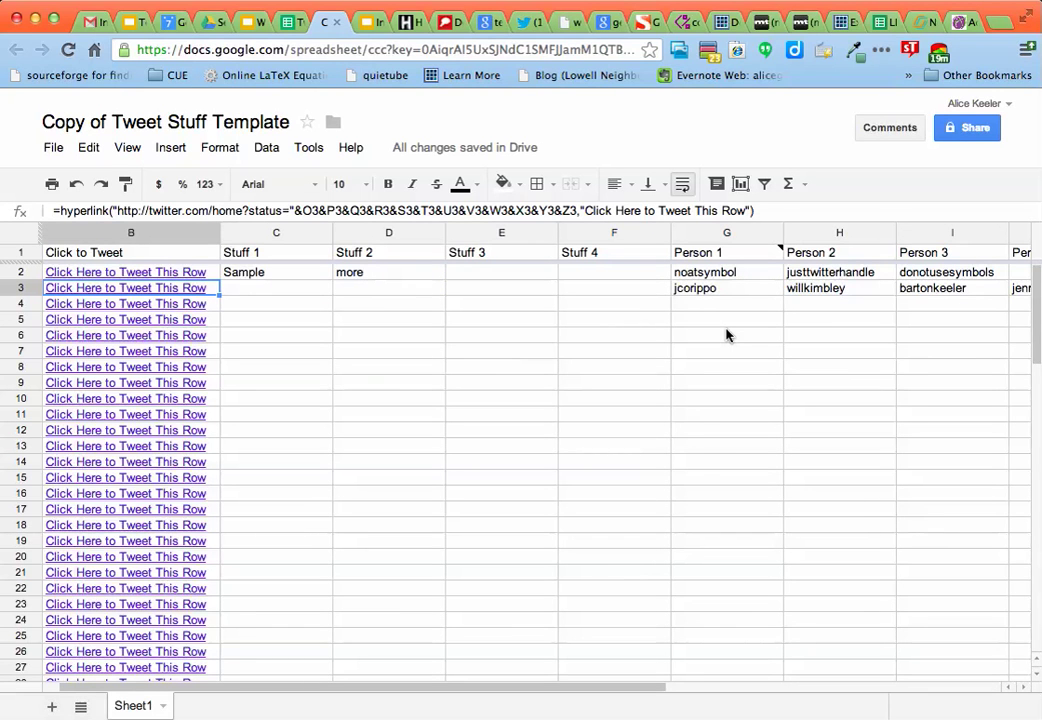
{"action": "scroll", "coordinate": [727, 335], "scroll_direction": "right", "scroll_amount": 2}
{"action": "left_click", "coordinate": [447, 292]}
{"action": "mouse_move", "coordinate": [535, 292]}
{"action": "left_mouse_down"}
{"action": "mouse_move", "coordinate": [1005, 300]}
{"action": "mouse_move", "coordinate": [866, 295]}
{"action": "left_mouse_up"}
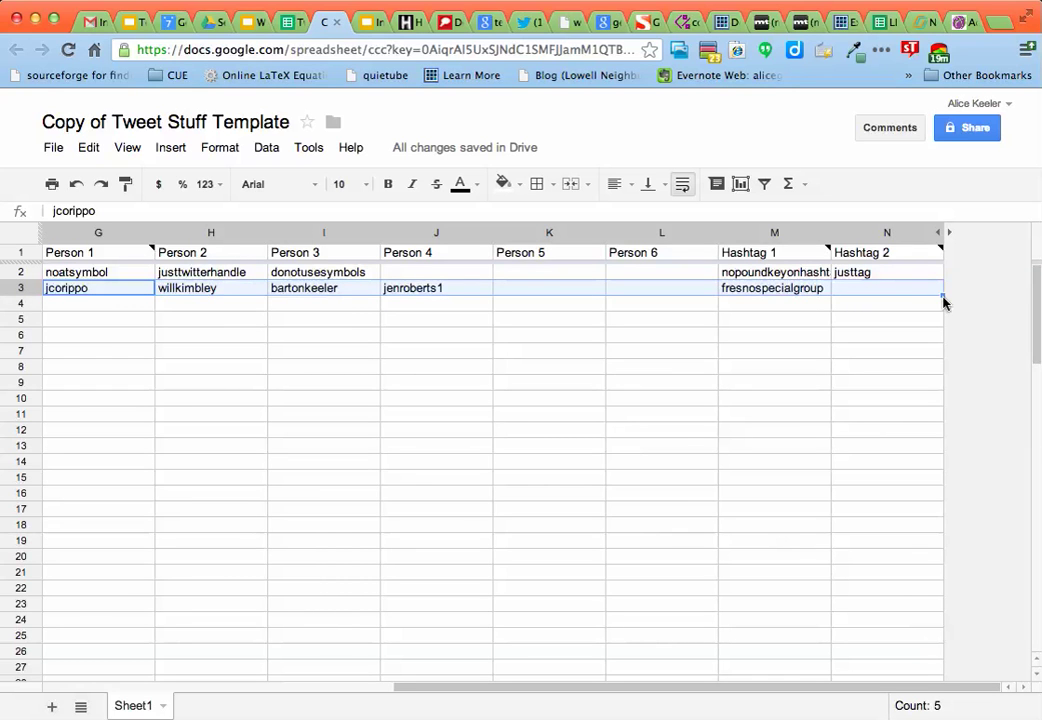
{"action": "key", "text": "super+equal"}
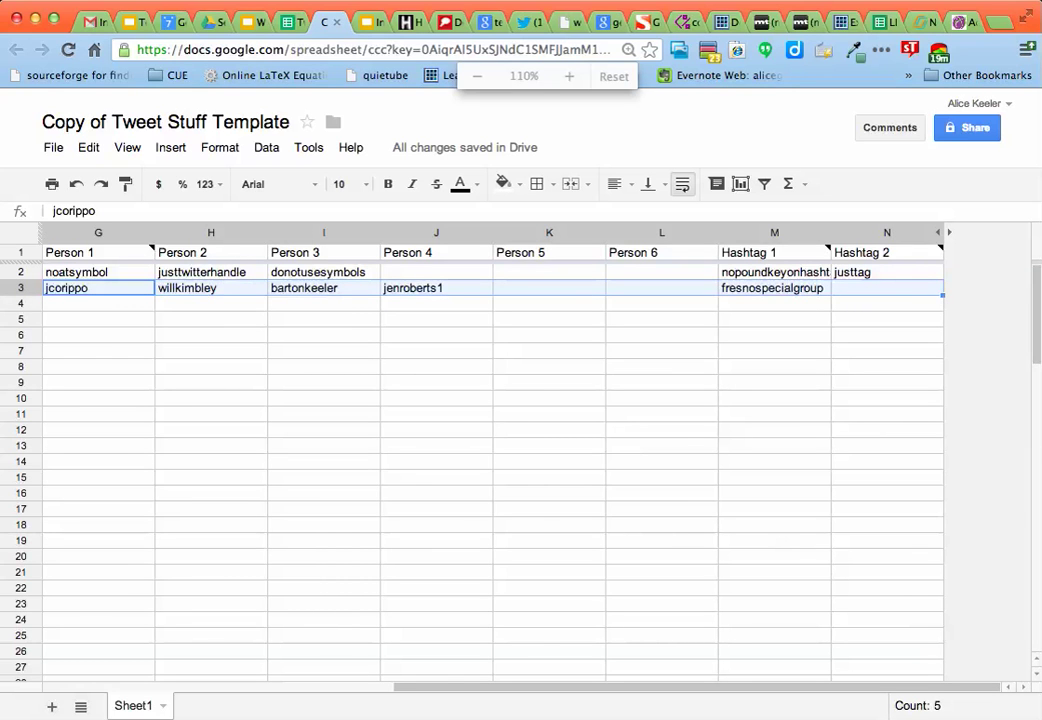
{"action": "key", "text": "super+equal"}
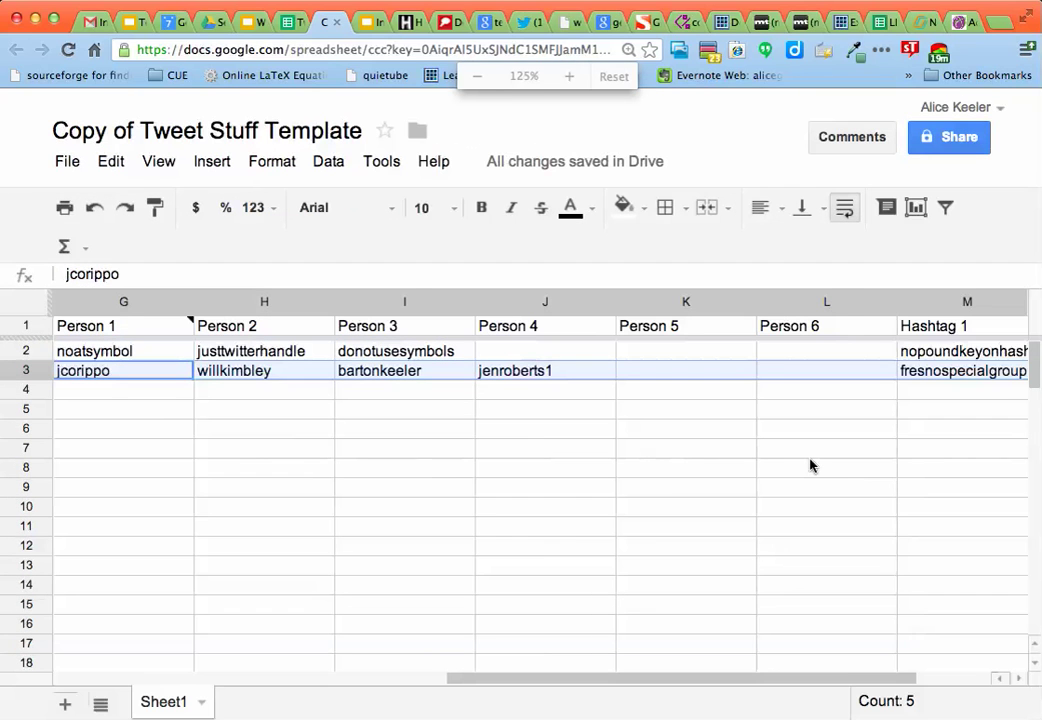
- Fill the row 3 handles and hashtag down to about row 78, then check row 5's link
{"action": "scroll", "coordinate": [810, 465], "scroll_direction": "right", "scroll_amount": 2}
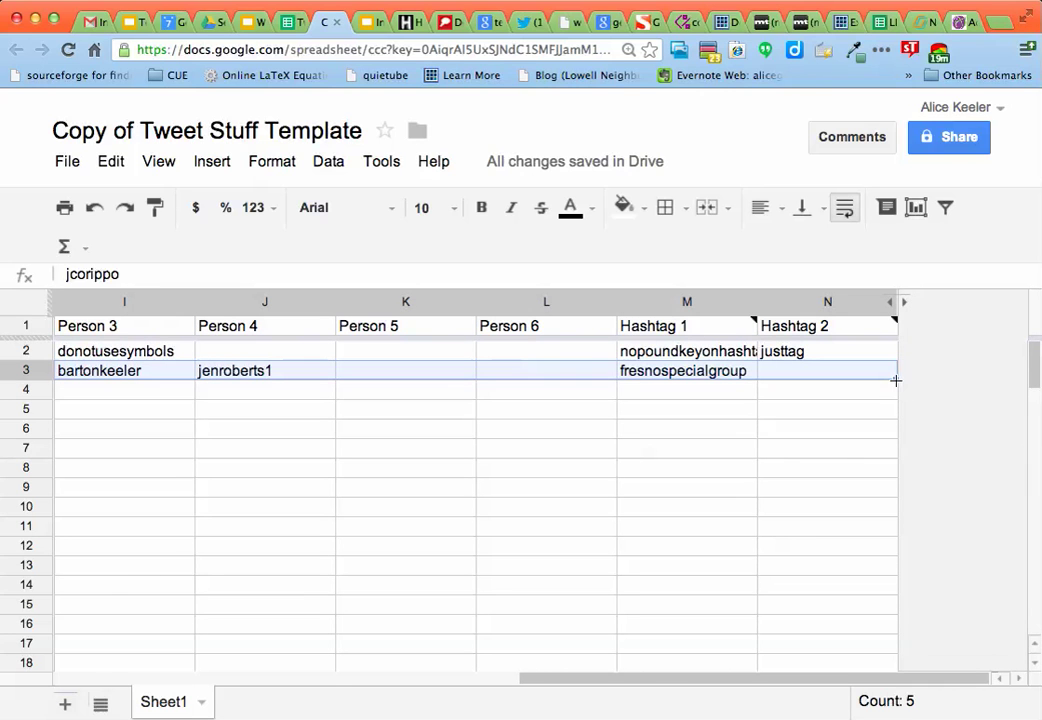
{"action": "left_click_drag", "start_coordinate": [896, 380], "coordinate": [886, 715]}
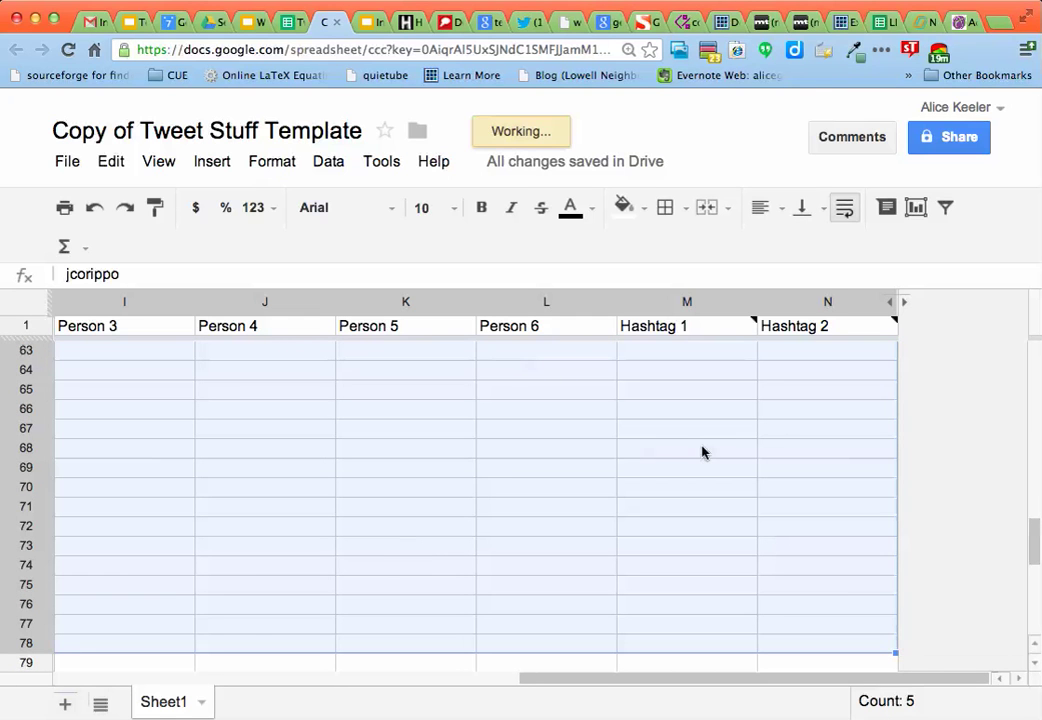
{"action": "scroll", "coordinate": [702, 452], "scroll_direction": "left", "scroll_amount": 1}
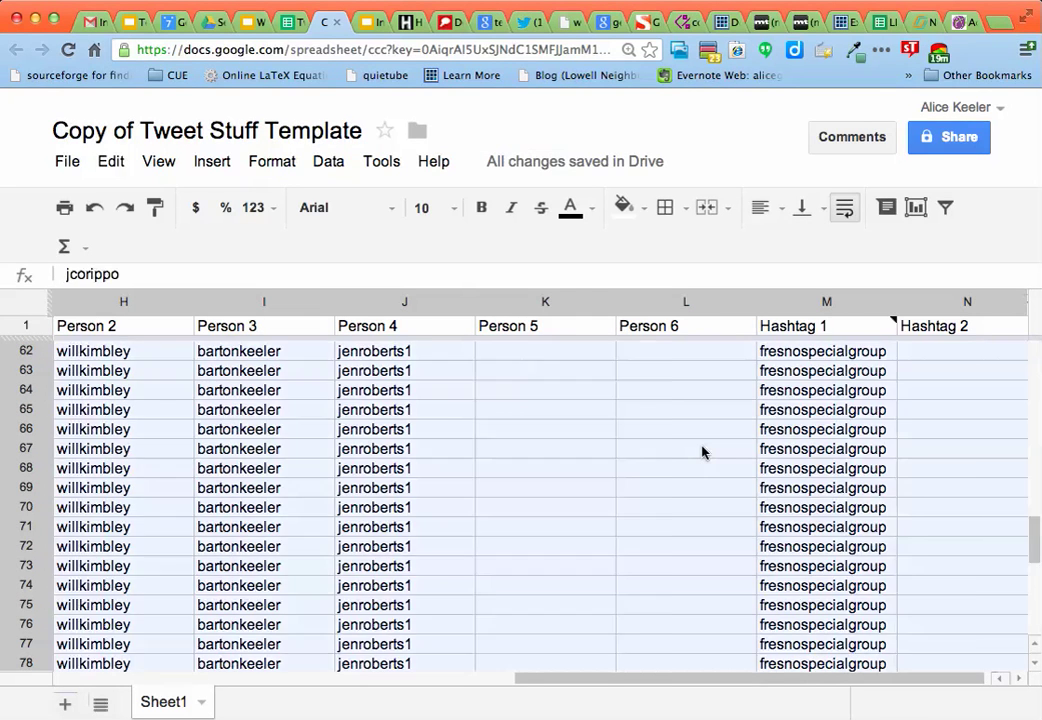
{"action": "scroll", "coordinate": [702, 452], "scroll_direction": "left", "scroll_amount": 5}
{"action": "scroll", "coordinate": [702, 452], "scroll_direction": "up", "scroll_amount": 4}
{"action": "scroll", "coordinate": [702, 452], "scroll_direction": "right", "scroll_amount": 6}
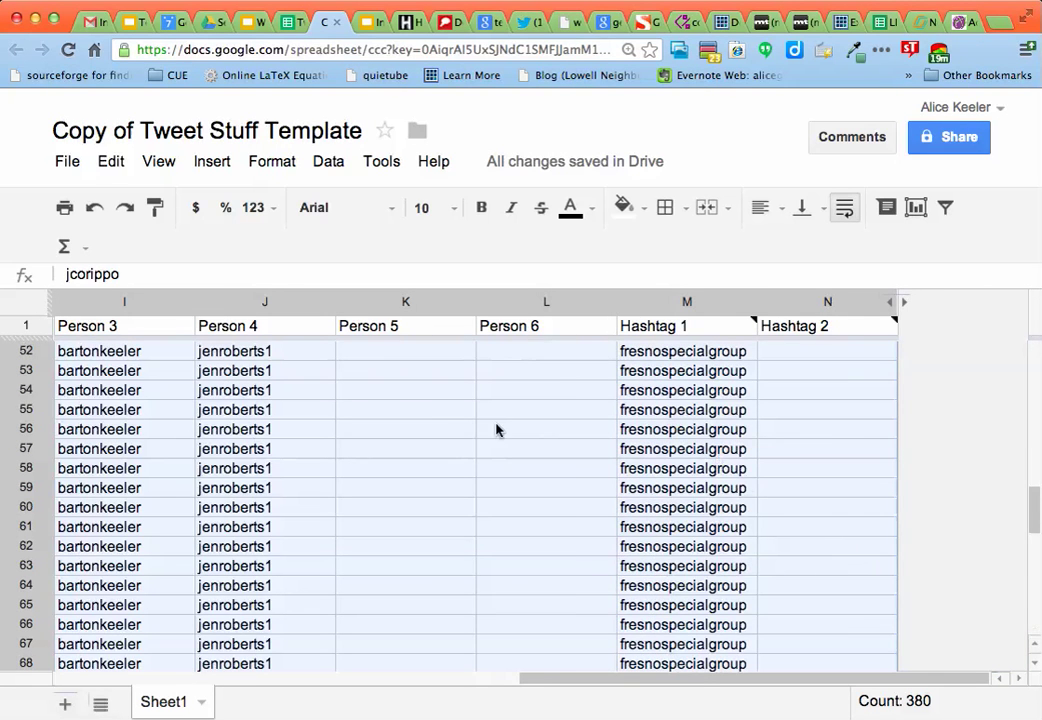
{"action": "scroll", "coordinate": [495, 430], "scroll_direction": "left", "scroll_amount": 8}
{"action": "scroll", "coordinate": [495, 430], "scroll_direction": "up", "scroll_amount": 3}
{"action": "scroll", "coordinate": [495, 430], "scroll_direction": "up", "scroll_amount": 9}
{"action": "scroll", "coordinate": [495, 430], "scroll_direction": "up", "scroll_amount": 5}
{"action": "left_click", "coordinate": [302, 417]}
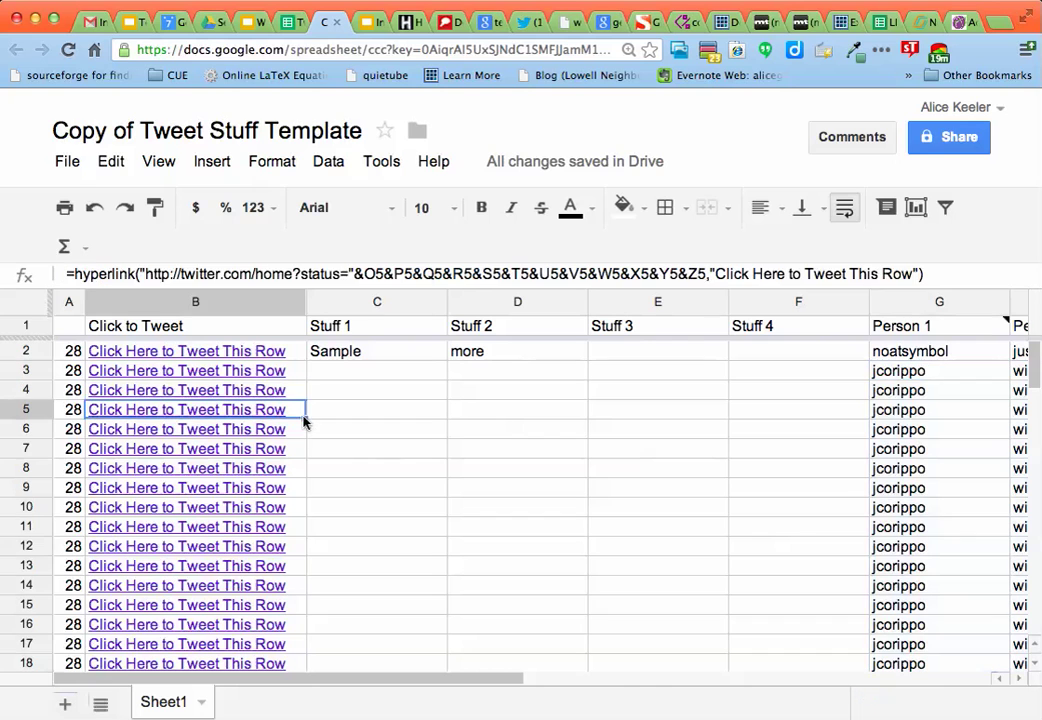
- Enter 'Message for Day 1' and 'Remember to bring the milk' in row 3
{"action": "left_click", "coordinate": [350, 390]}
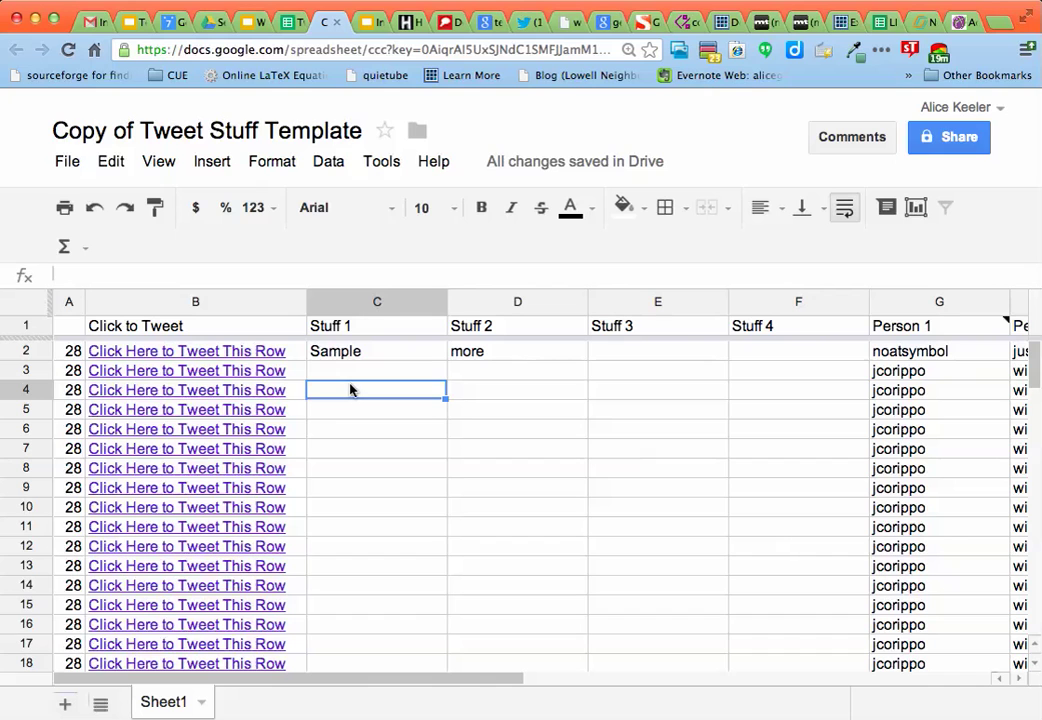
{"action": "left_click", "coordinate": [356, 369]}
{"action": "type", "text": "Message for Day 1"}
{"action": "key", "text": "Tab"}
{"action": "type", "text": "Rte"}
{"action": "key", "text": "BackSpace"}
{"action": "key", "text": "BackSpace"}
{"action": "type", "text": "emember to bring the b"}
{"action": "key", "text": "BackSpace"}
{"action": "type", "text": "milk"}
{"action": "key", "text": "Return"}
- Enter 'Day 2 Message', 'I hope you are working on your presentations' and 'Make them in Google' in row 4
{"action": "type", "text": "M"}
{"action": "key", "text": "BackSpace"}
{"action": "key", "text": "BackSpace"}
{"action": "type", "text": "Day 2 Message"}
{"action": "key", "text": "Tab"}
{"action": "type", "text": "I hope you are working on your presentations"}
{"action": "key", "text": "Tab"}
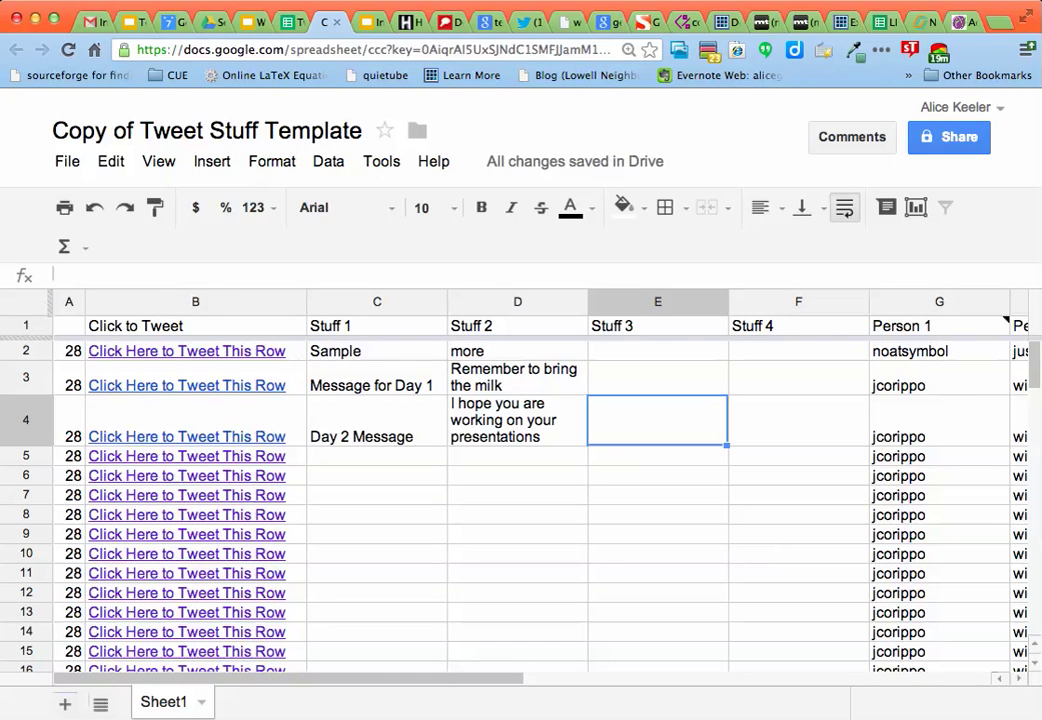
{"action": "type", "text": "Make them in Google"}
{"action": "key", "text": "Return"}
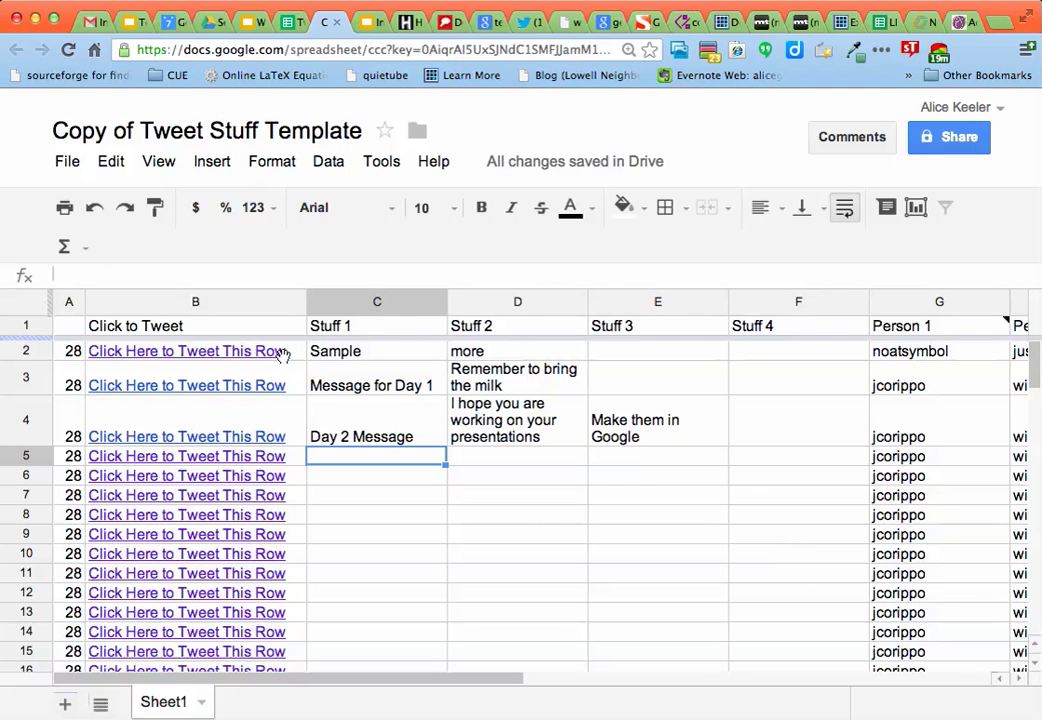
- Select the Stuff 1–4 columns, then clear the selection
{"action": "left_click_drag", "start_coordinate": [350, 310], "coordinate": [749, 305]}
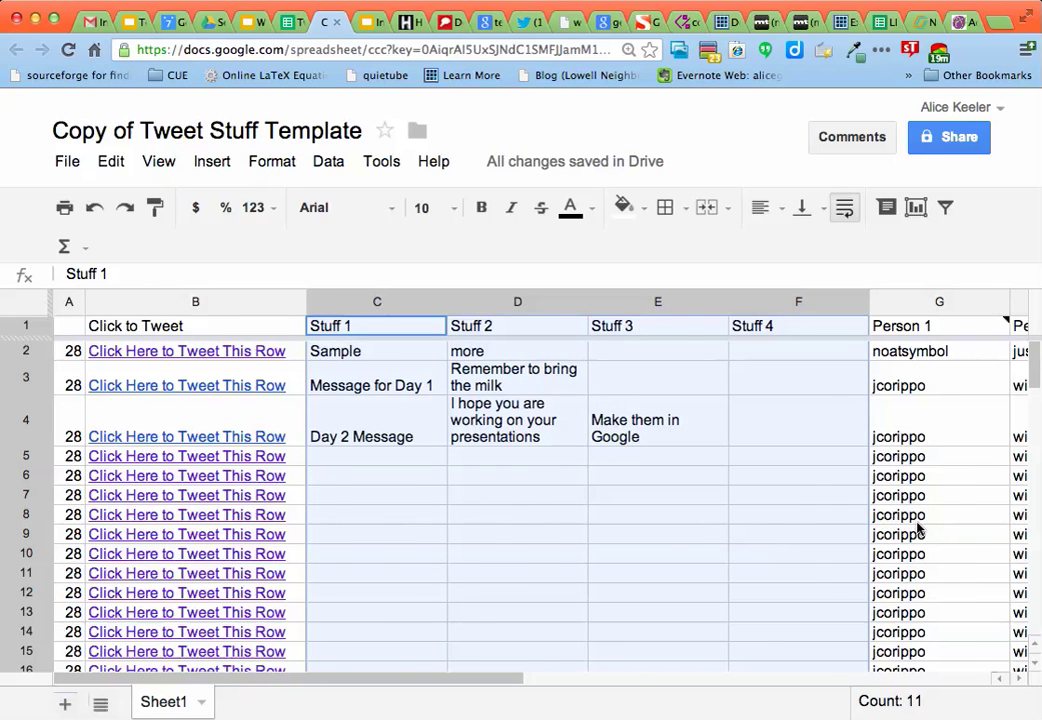
{"action": "scroll", "coordinate": [918, 528], "scroll_direction": "right", "scroll_amount": 5}
{"action": "scroll", "coordinate": [918, 528], "scroll_direction": "right", "scroll_amount": 5}
{"action": "scroll", "coordinate": [918, 528], "scroll_direction": "left", "scroll_amount": 10}
{"action": "left_click", "coordinate": [561, 478]}
- Show the Go to link popup for row 4's Click Here to Tweet This Row cell
{"action": "left_click", "coordinate": [272, 432]}
{"action": "left_click", "coordinate": [333, 485]}
{"action": "left_click", "coordinate": [262, 437]}
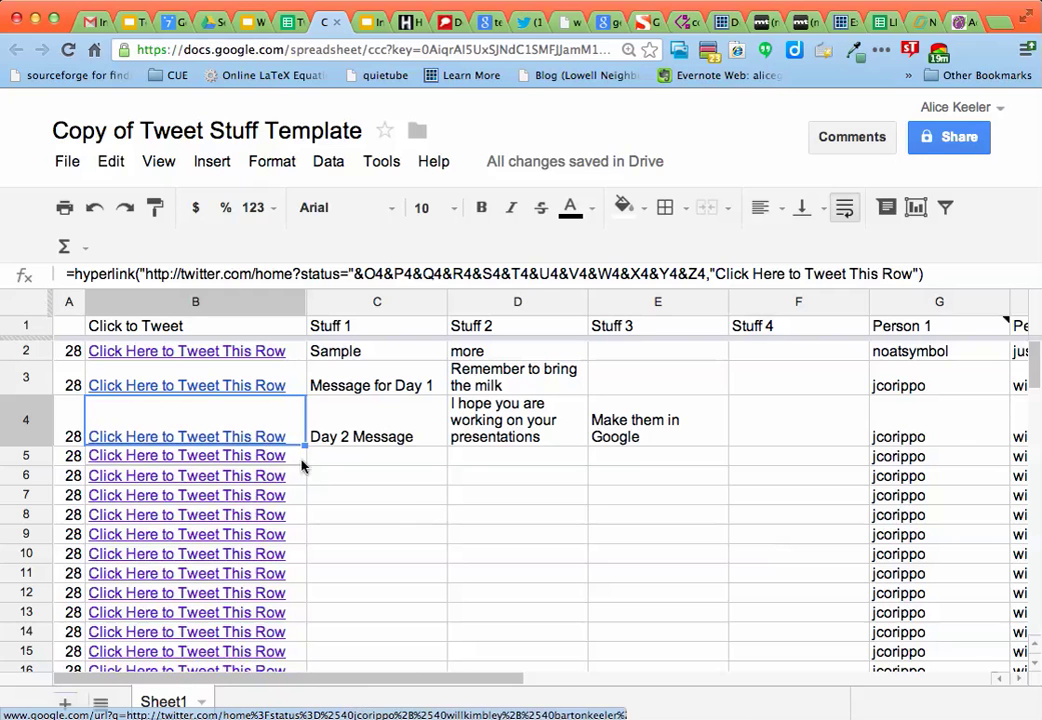
{"action": "left_click", "coordinate": [394, 498]}
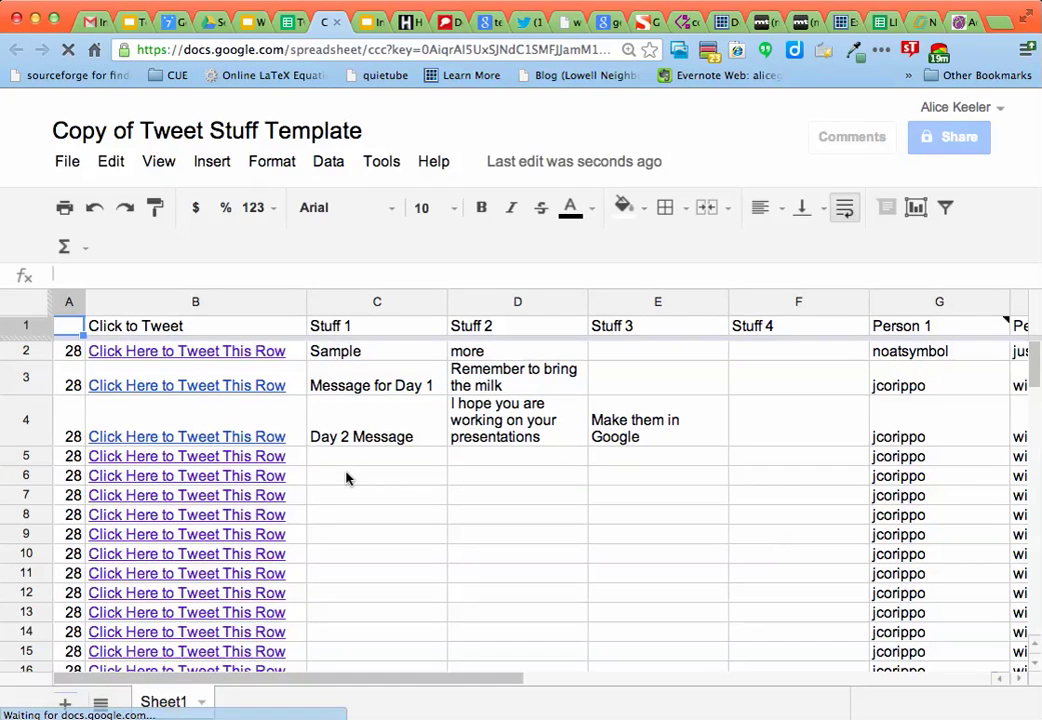
{"action": "left_click", "coordinate": [239, 440]}
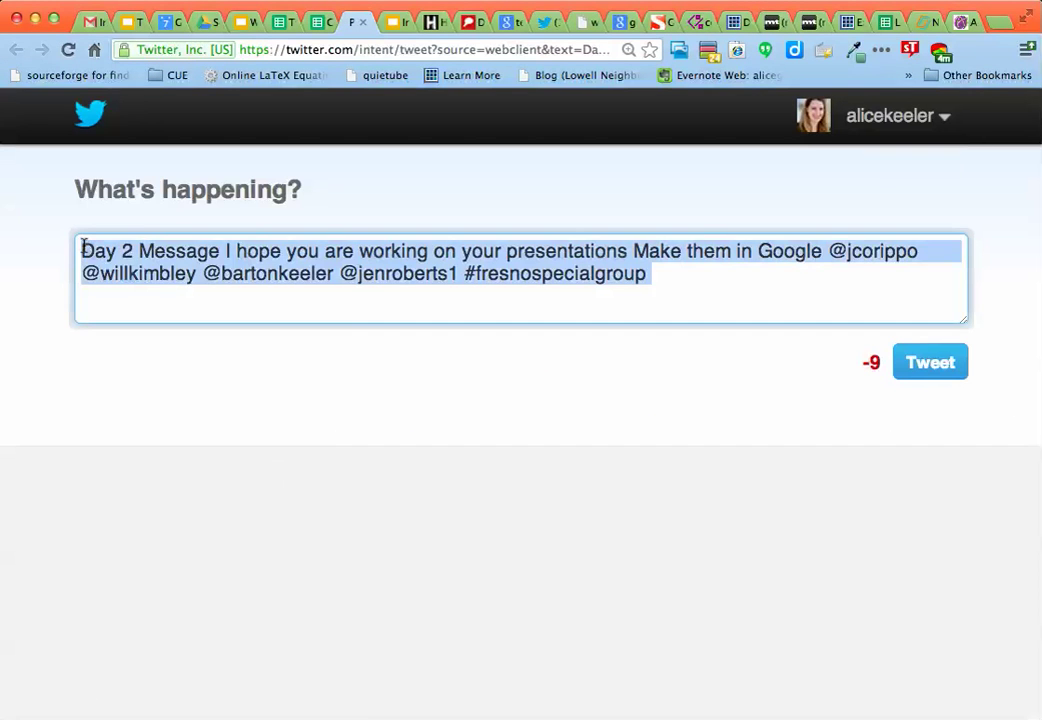
- Inspect the Day 2 tweet's message and handles, then close the Twitter tab
{"action": "left_click_drag", "start_coordinate": [84, 251], "coordinate": [634, 252]}
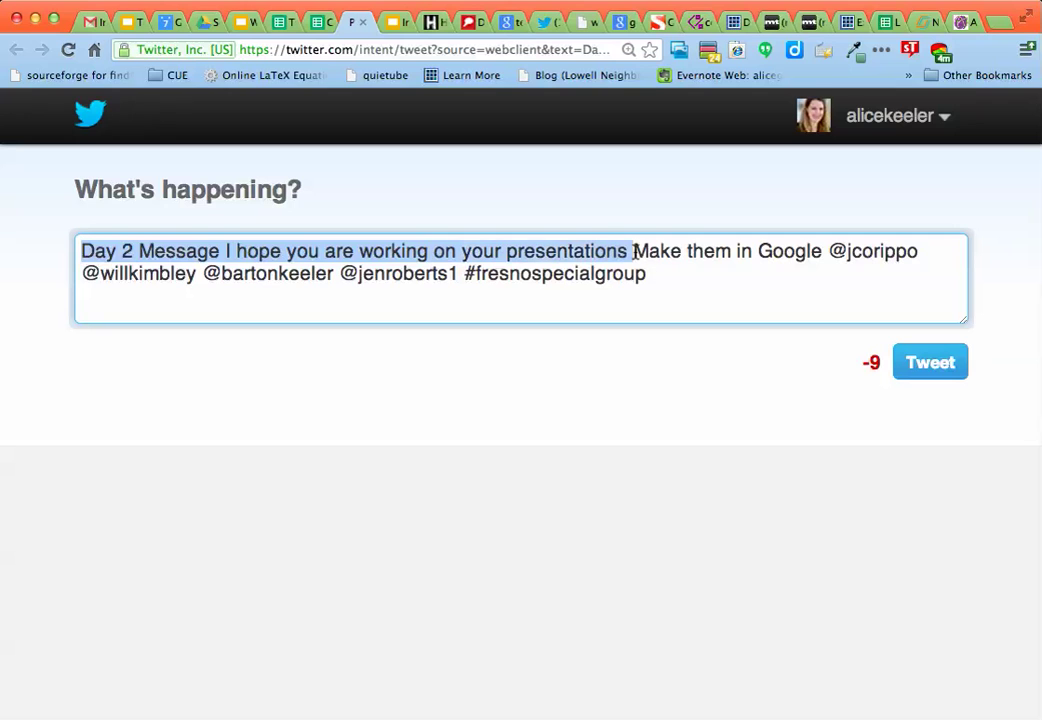
{"action": "mouse_move", "coordinate": [828, 251]}
{"action": "left_mouse_down"}
{"action": "mouse_move", "coordinate": [403, 258]}
{"action": "mouse_move", "coordinate": [458, 280]}
{"action": "mouse_move", "coordinate": [674, 286]}
{"action": "left_mouse_up"}
{"action": "left_click", "coordinate": [674, 286]}
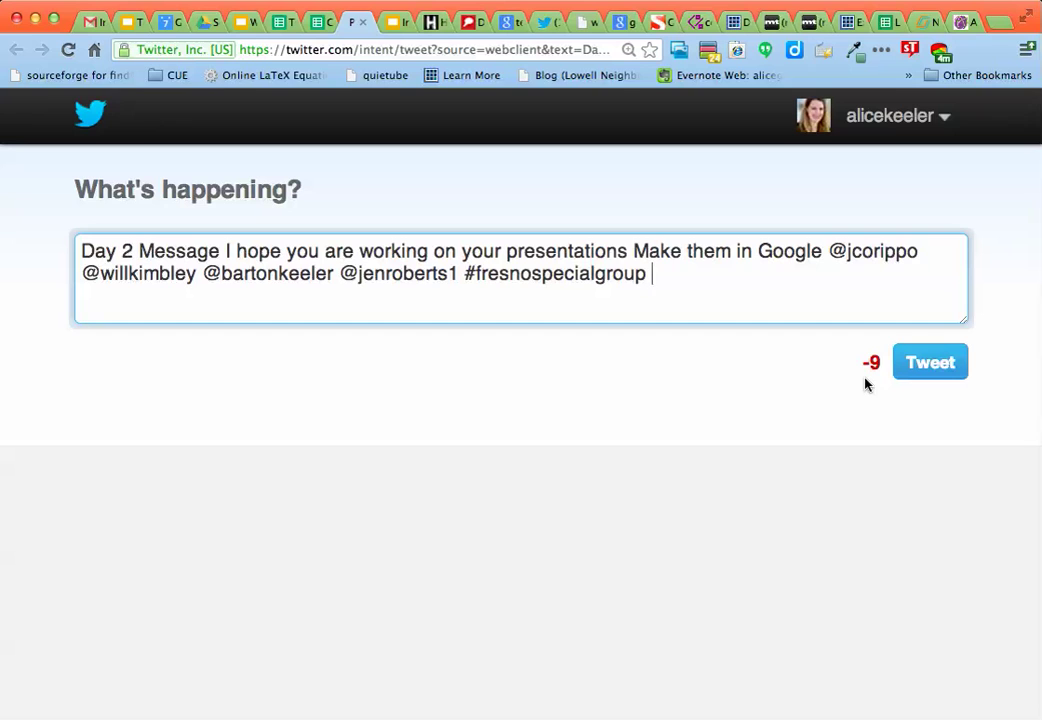
{"action": "left_click", "coordinate": [362, 21]}
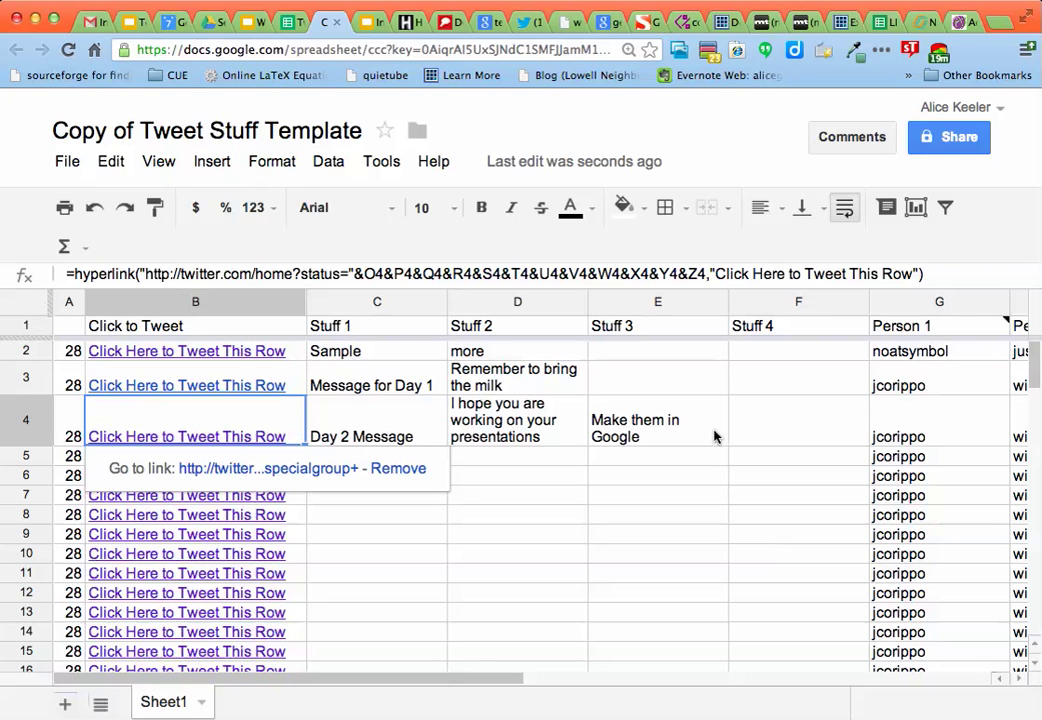
- Clear row 4's first two message cells and enter 'New mEssage' in C4
{"action": "left_click", "coordinate": [358, 418]}
{"action": "key", "text": "Delete"}
{"action": "left_click", "coordinate": [458, 403]}
{"action": "key", "text": "Delete"}
{"action": "left_click", "coordinate": [628, 415]}
{"action": "left_click", "coordinate": [337, 418]}
{"action": "type", "text": "New mEssage"}
{"action": "key", "text": "Tab"}
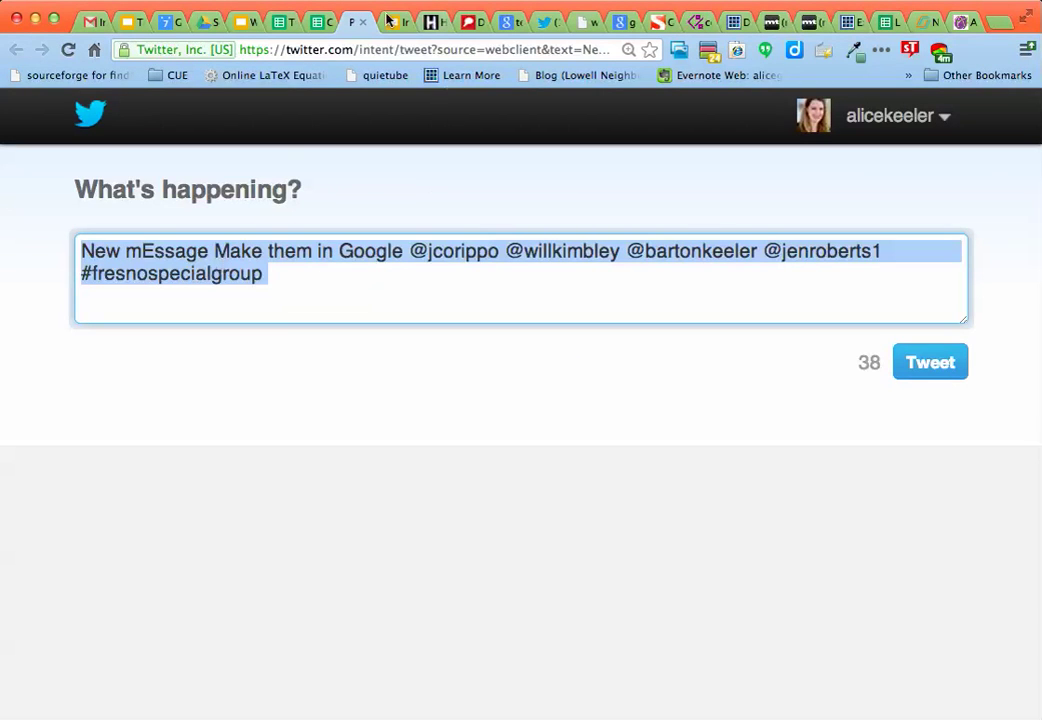
- Close the revised tweet's Twitter tab and dismiss the link popup
{"action": "left_click", "coordinate": [363, 21]}
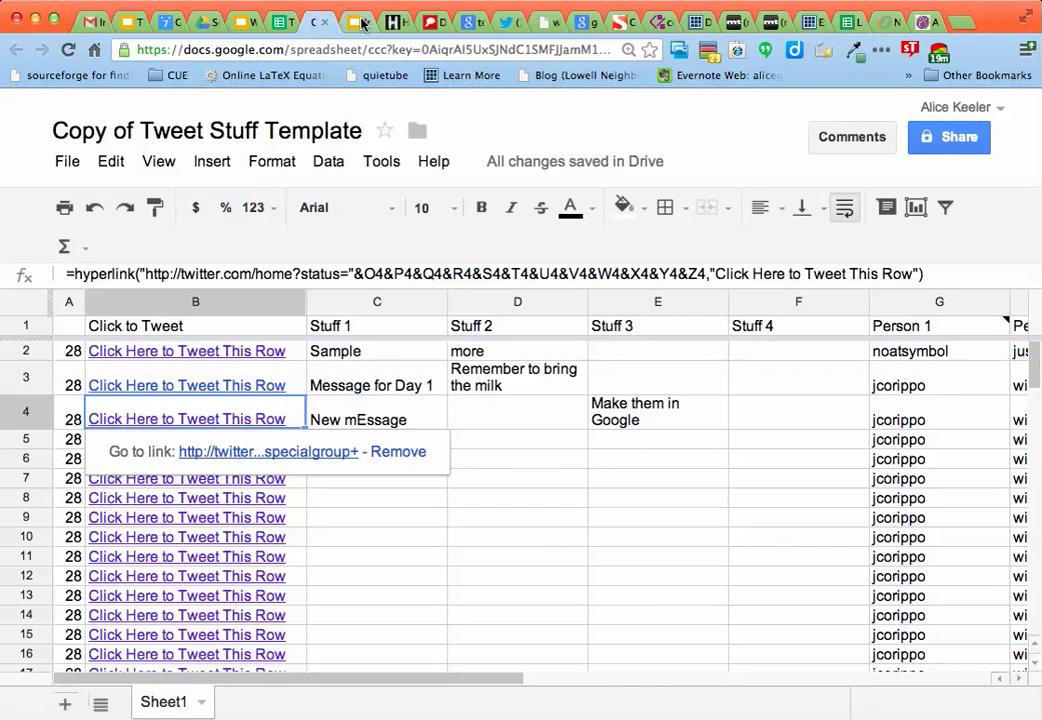
{"action": "left_click", "coordinate": [420, 500]}
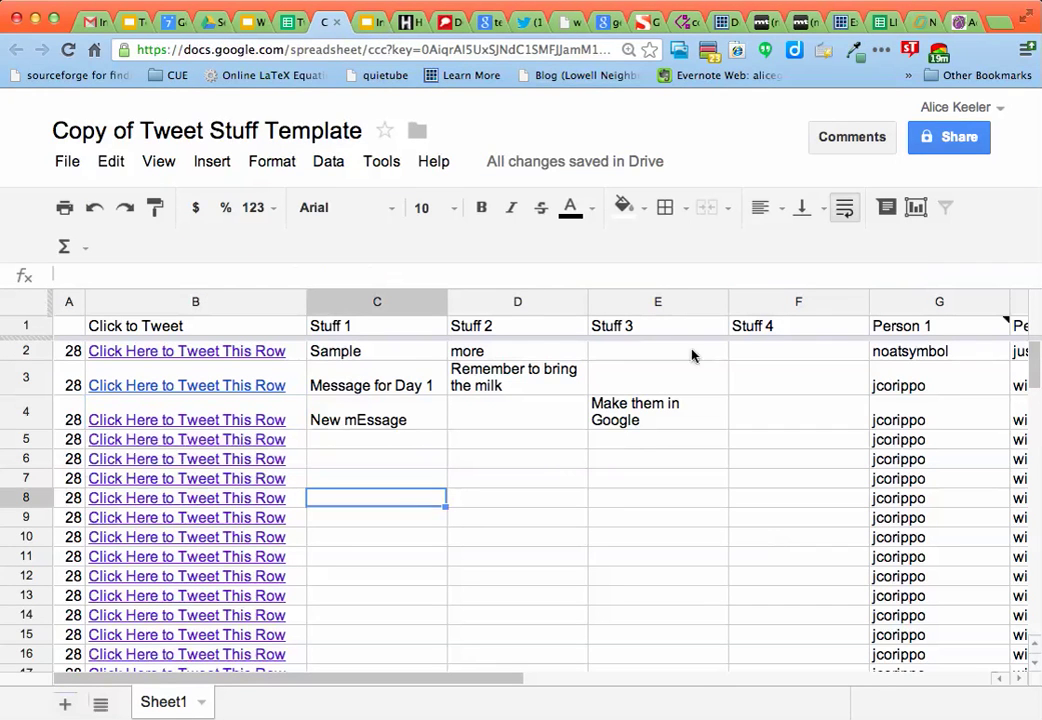